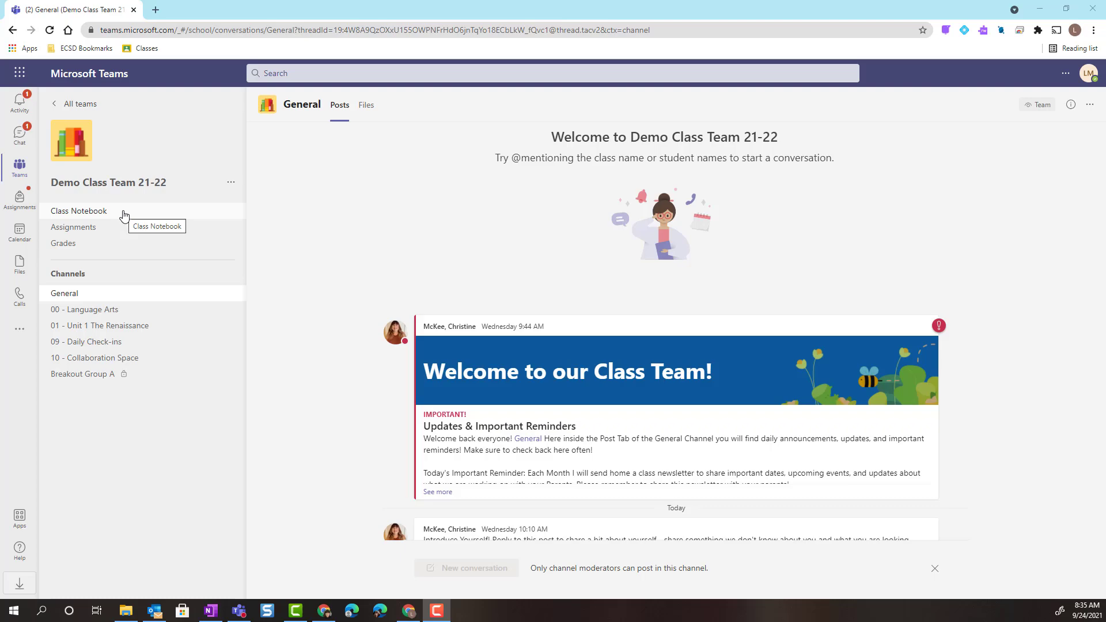
Browse the class team's assignments and General channel, and open a blank new conversation in the 09 - Daily Check-ins channel
{"action": "left_click", "coordinate": [102, 232]}
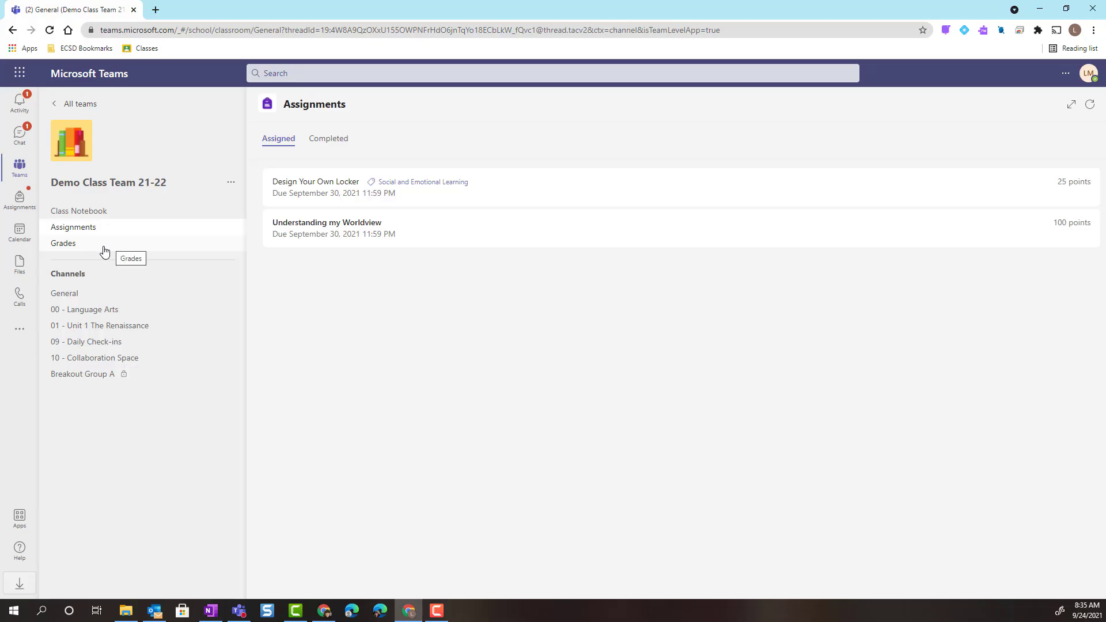
{"action": "left_click", "coordinate": [76, 293]}
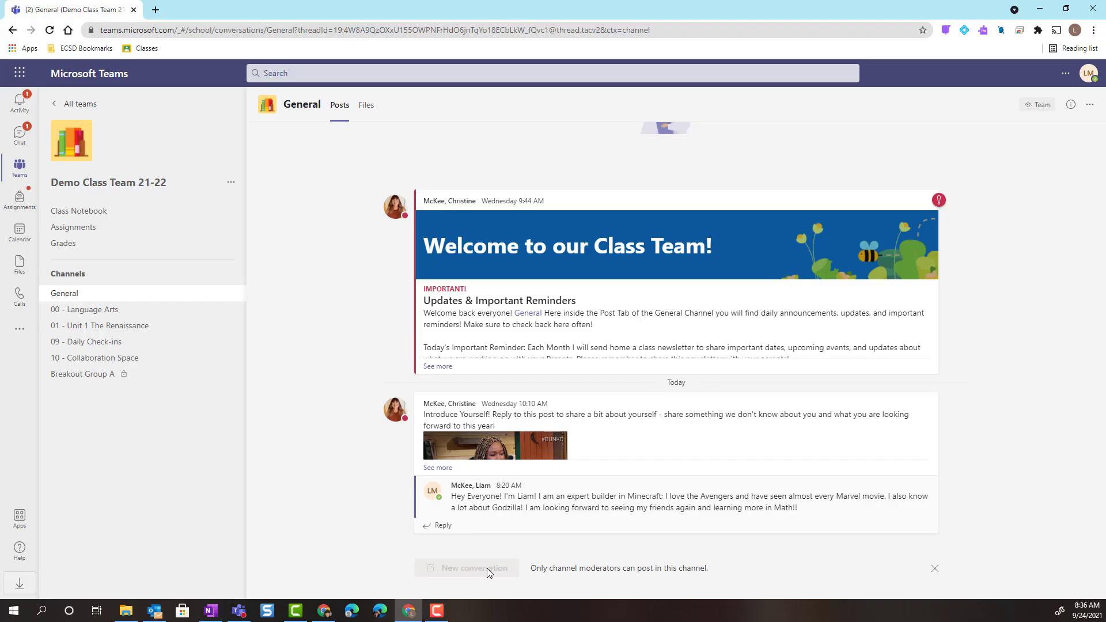
{"action": "left_click", "coordinate": [115, 344]}
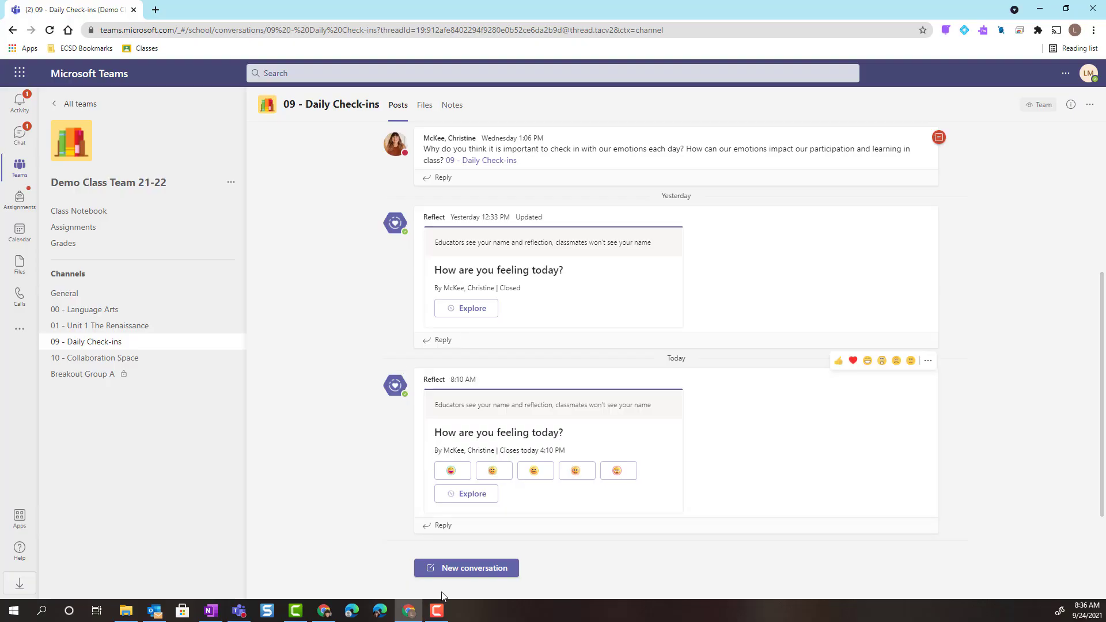
{"action": "left_click", "coordinate": [476, 569]}
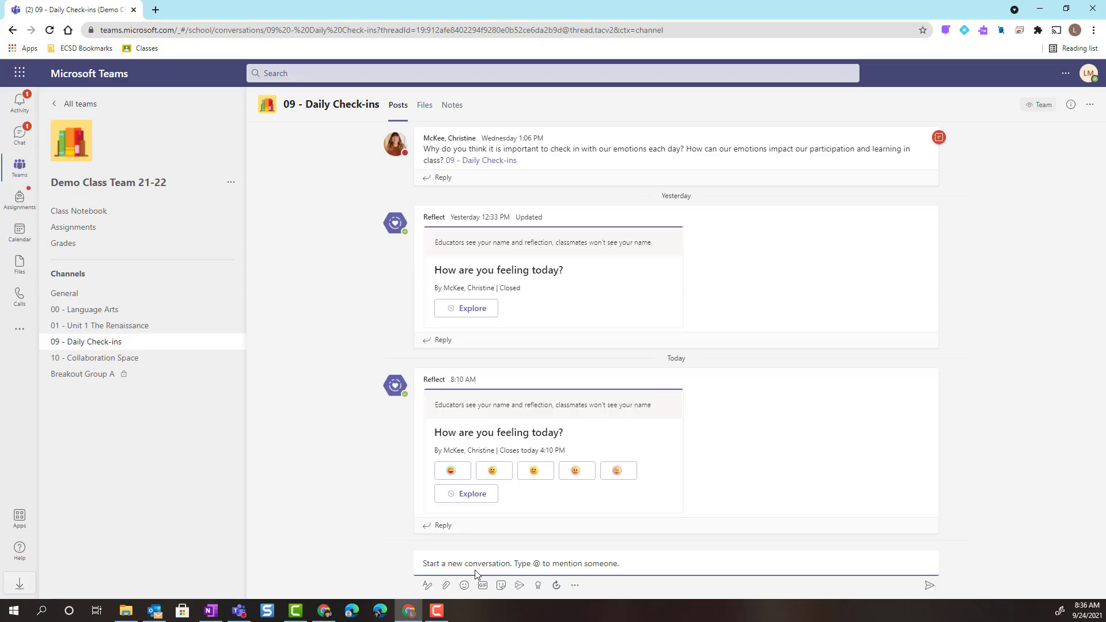
Open the Understanding my Worldview assignment from the class team's assignments
{"action": "left_click", "coordinate": [81, 227]}
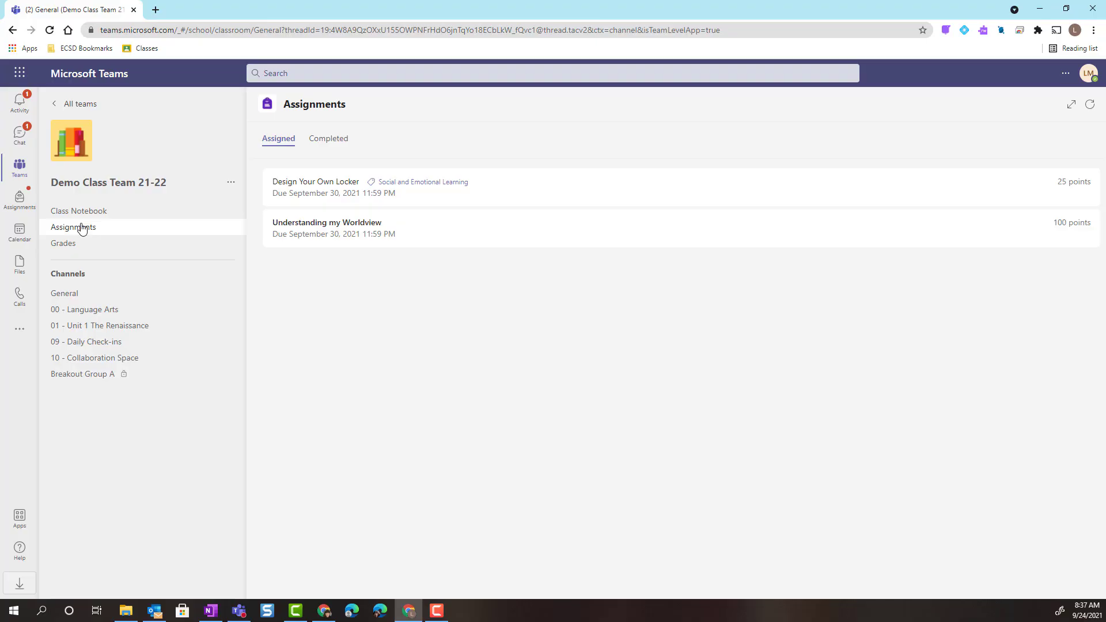
{"action": "key", "text": "F10"}
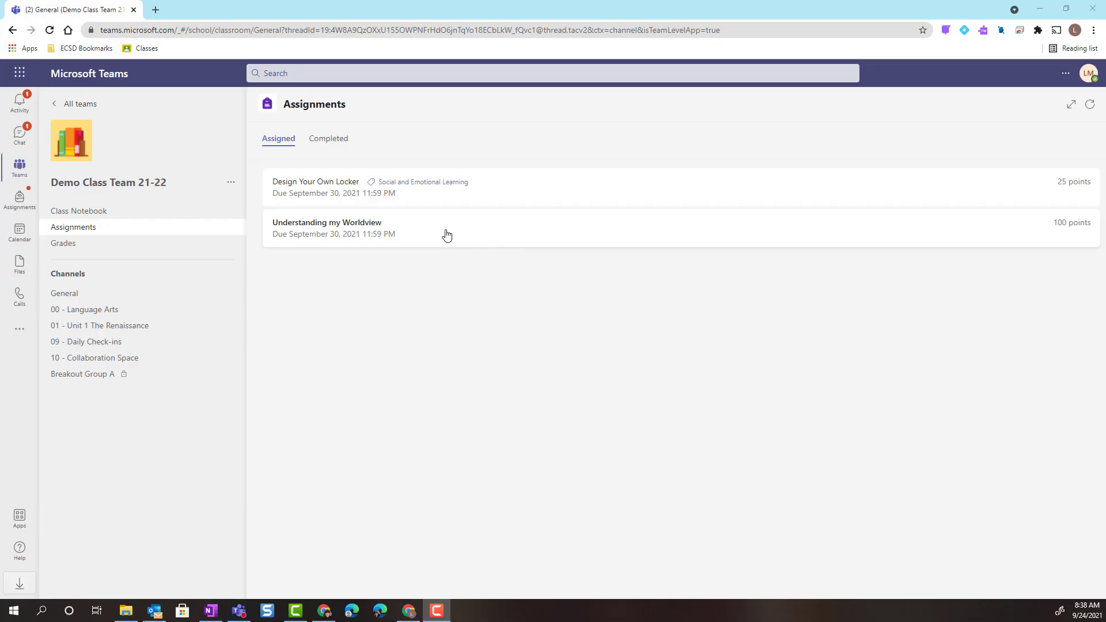
{"action": "left_click", "coordinate": [409, 232]}
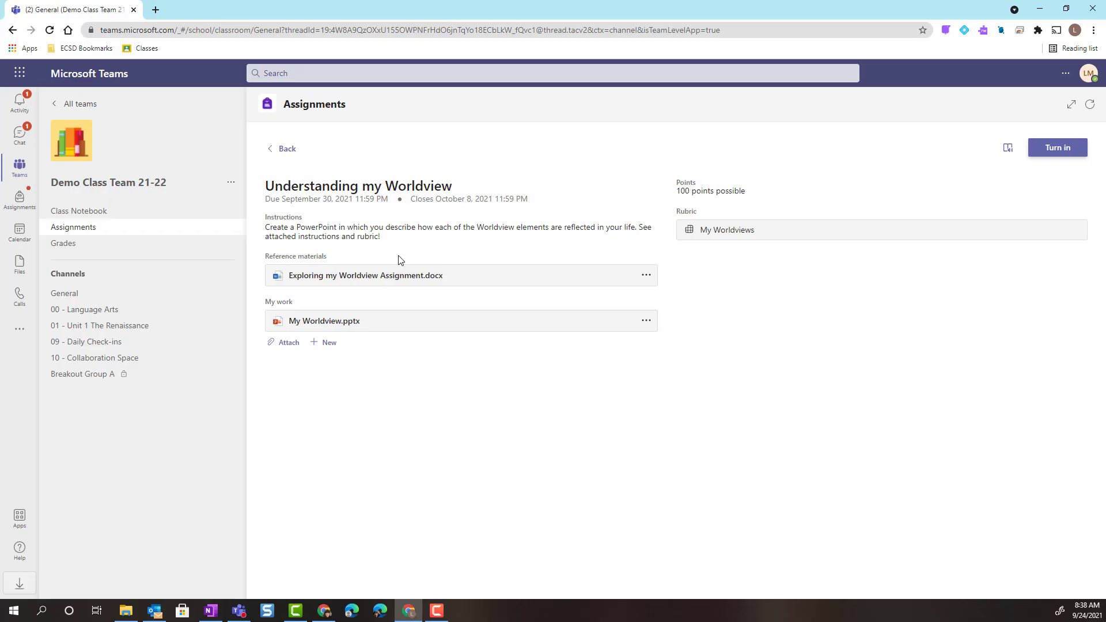
Read the reference document Exploring my Worldview Assignment.docx, close it, and view the My Worldviews rubric
{"action": "left_click", "coordinate": [364, 277]}
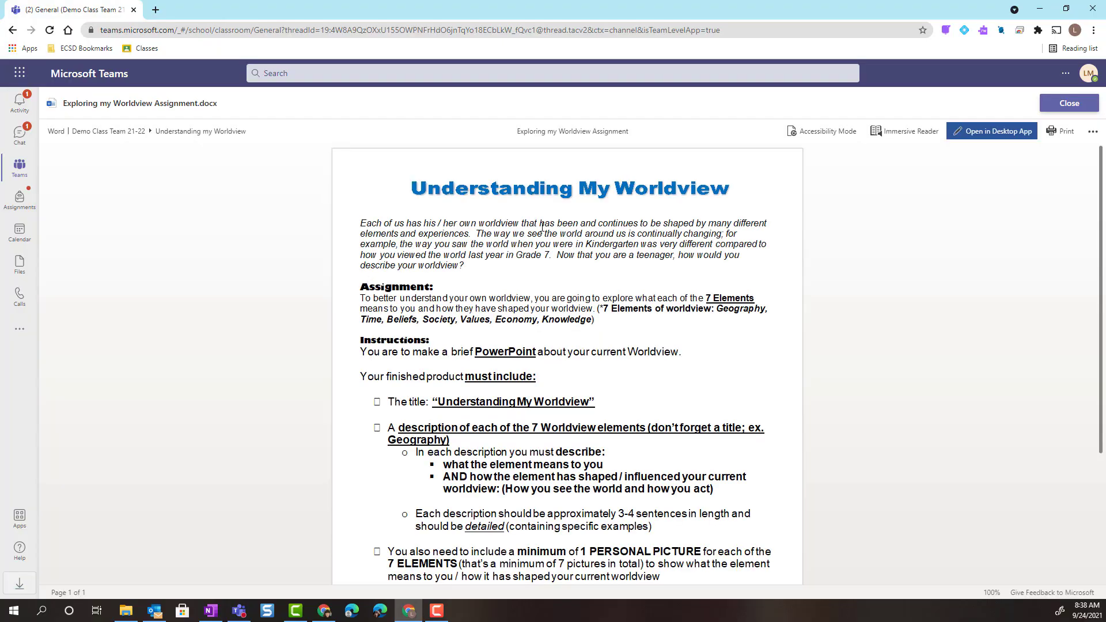
{"action": "scroll", "coordinate": [573, 223], "scroll_direction": "down", "scroll_amount": 1}
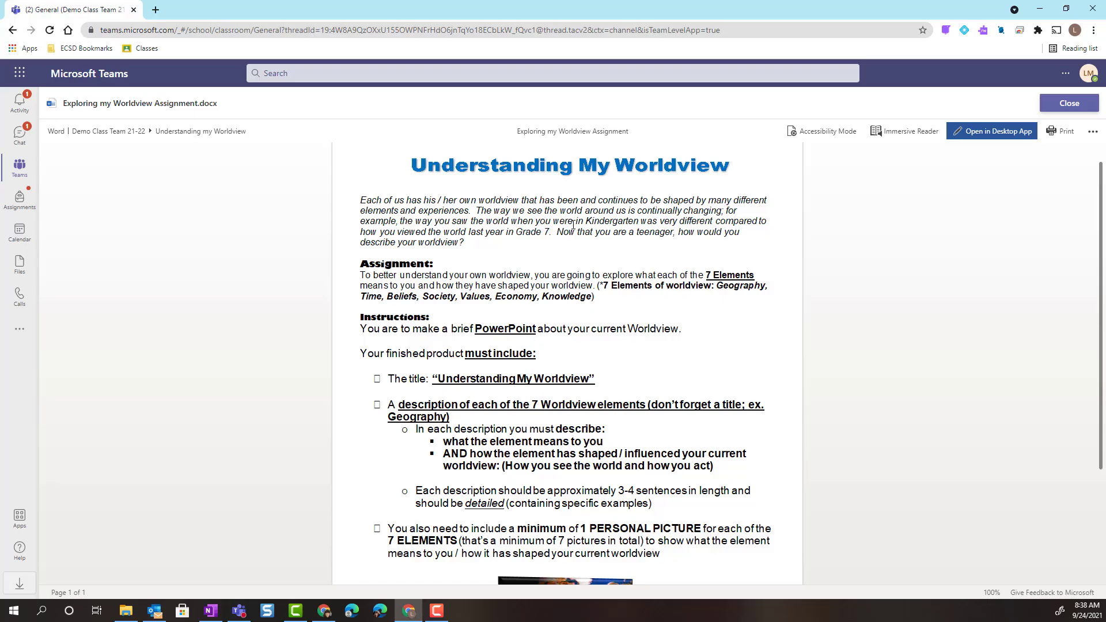
{"action": "scroll", "coordinate": [573, 225], "scroll_direction": "up", "scroll_amount": 1}
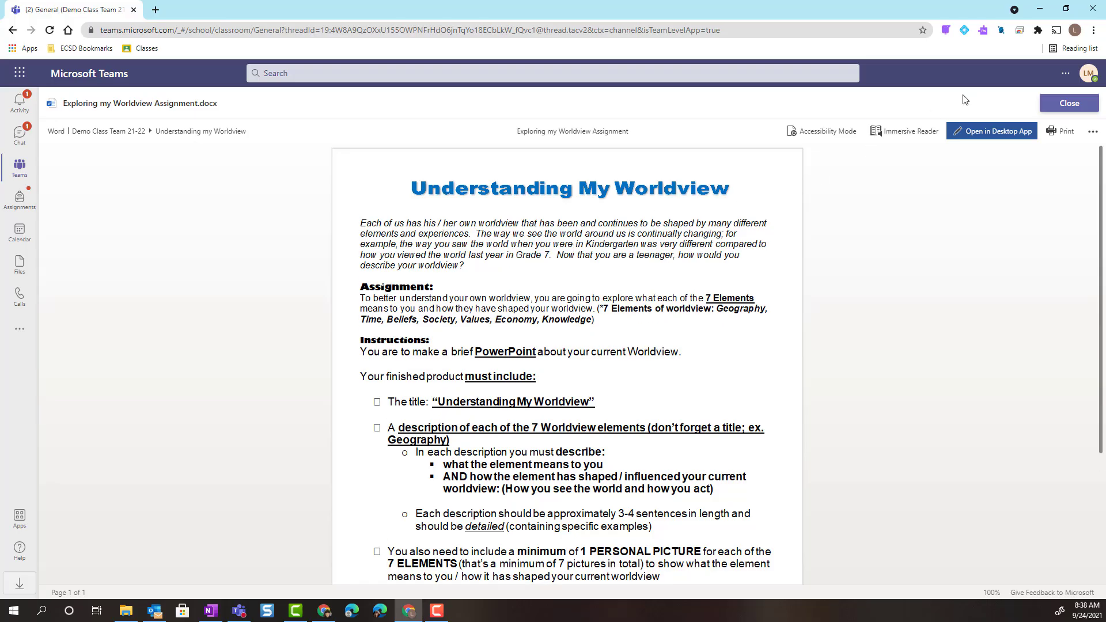
{"action": "left_click", "coordinate": [1069, 104]}
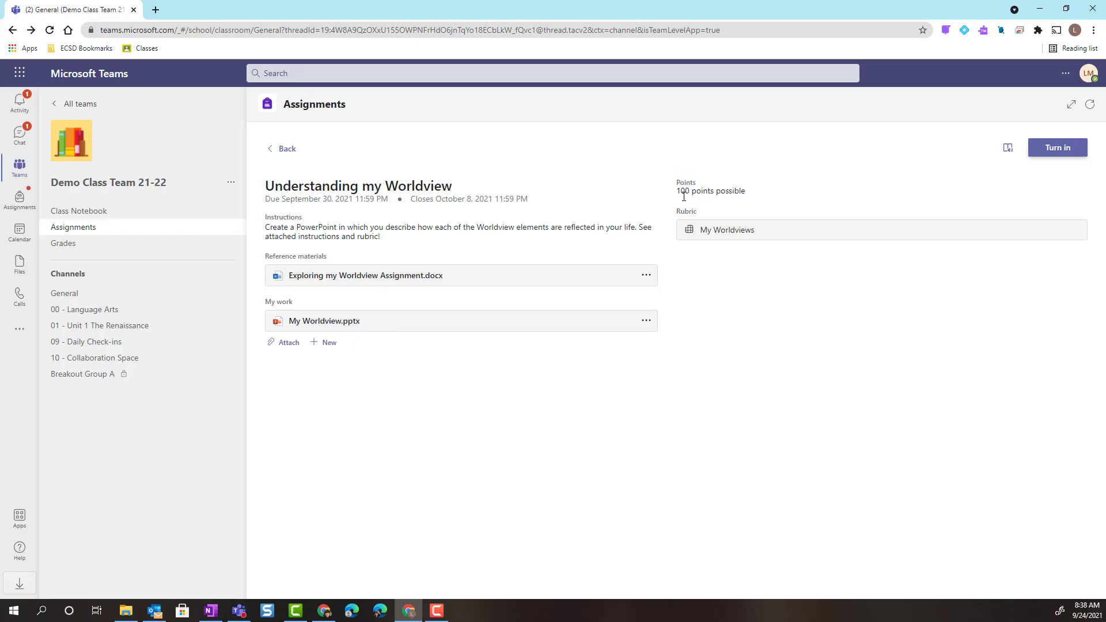
{"action": "left_click", "coordinate": [728, 231]}
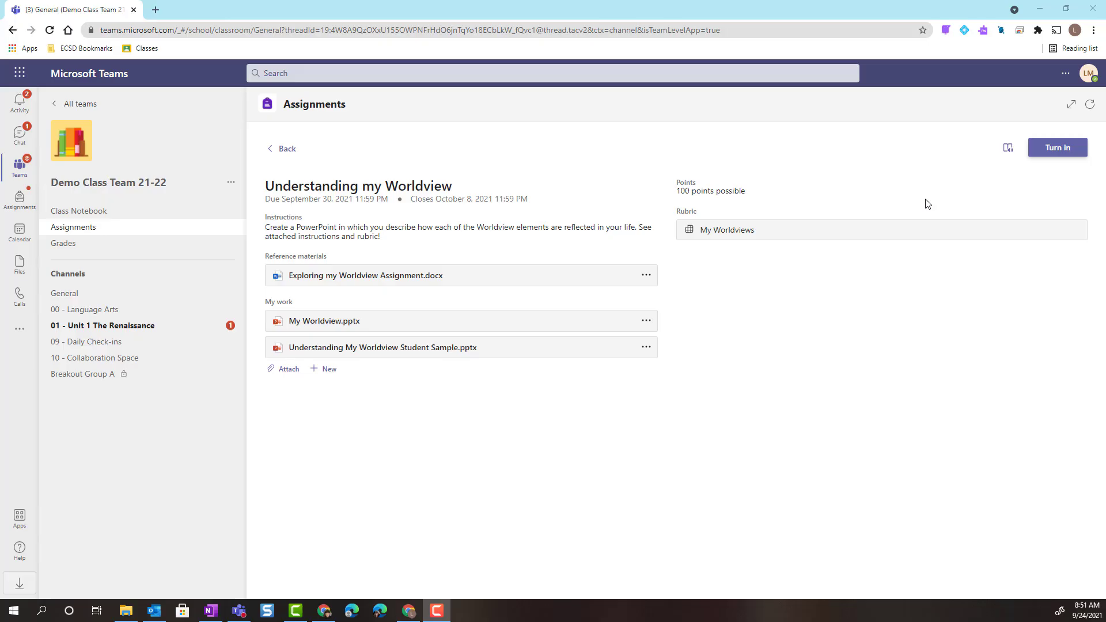
Read the assignment's details and instructions in Immersive Reader
{"action": "left_click", "coordinate": [1007, 151]}
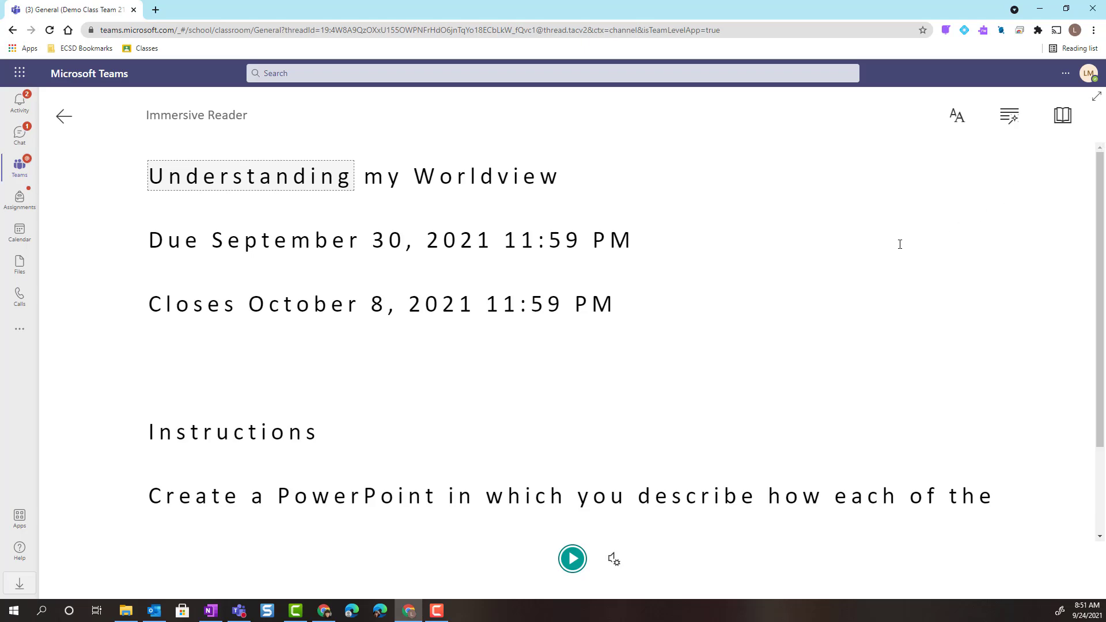
{"action": "scroll", "coordinate": [876, 267], "scroll_direction": "down", "scroll_amount": 2}
{"action": "scroll", "coordinate": [876, 268], "scroll_direction": "down", "scroll_amount": 1}
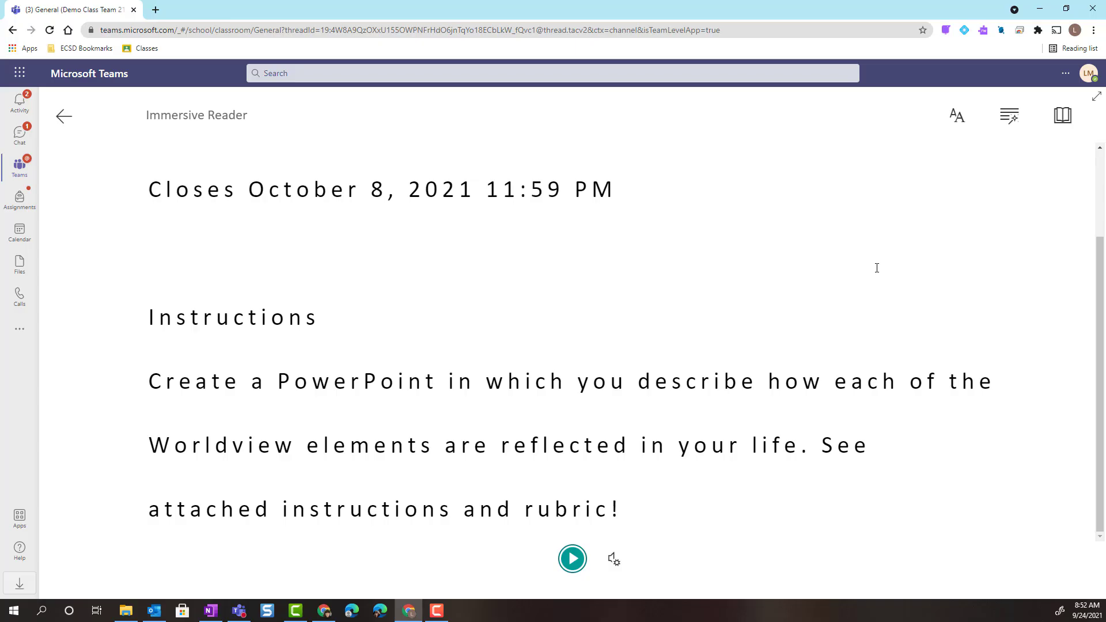
{"action": "scroll", "coordinate": [877, 268], "scroll_direction": "up", "scroll_amount": 1}
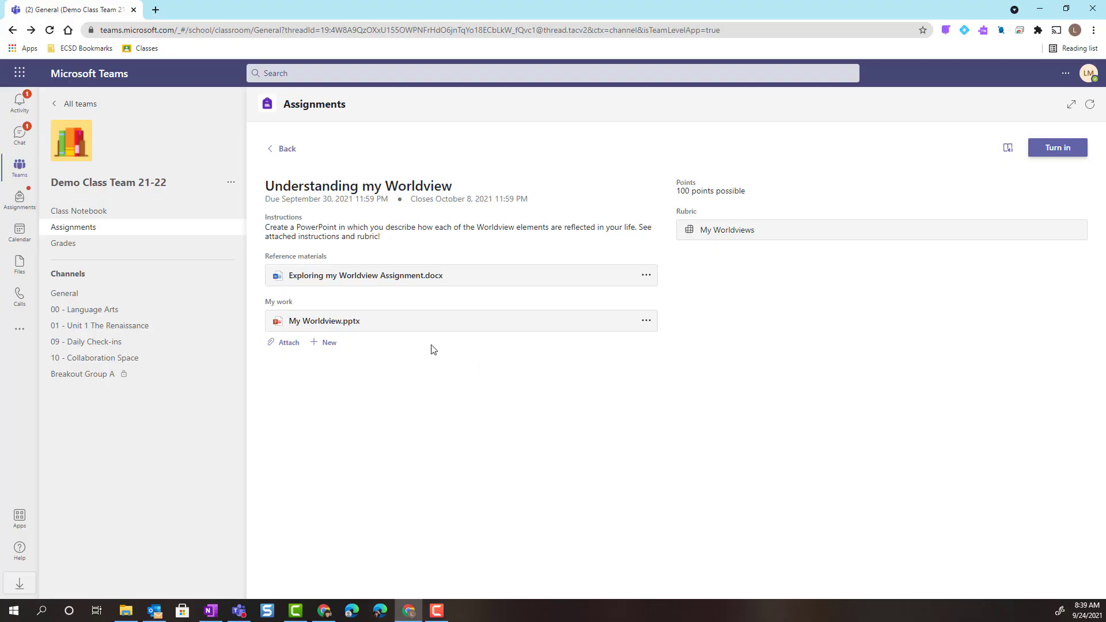
View and close the My Worldview.pptx work file, and check the options for attaching or creating files
{"action": "left_click", "coordinate": [348, 321]}
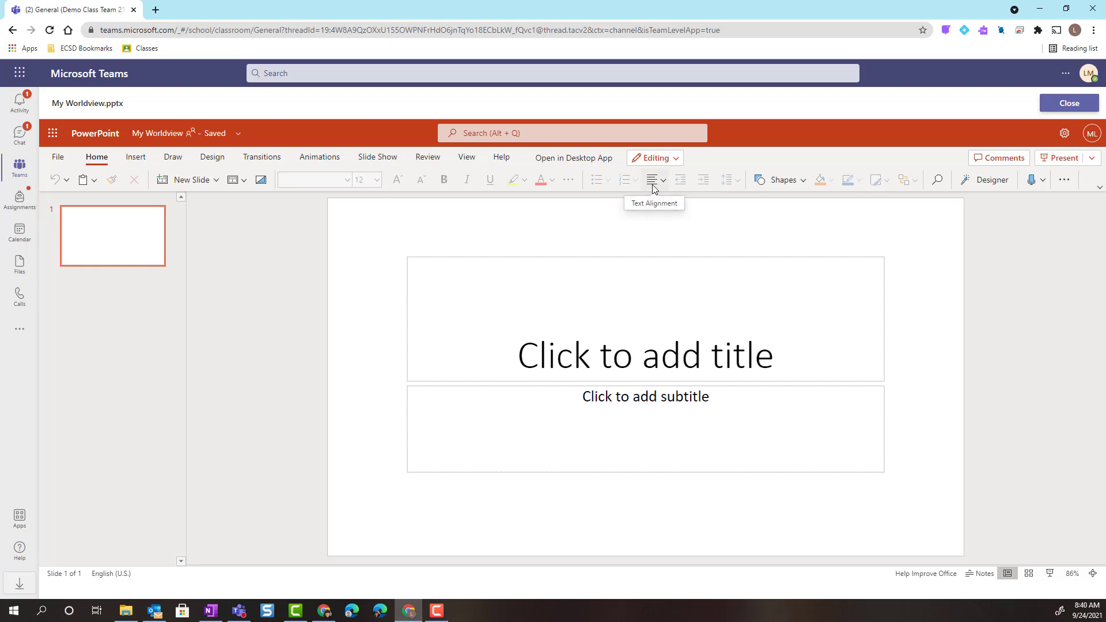
{"action": "left_click", "coordinate": [1045, 103]}
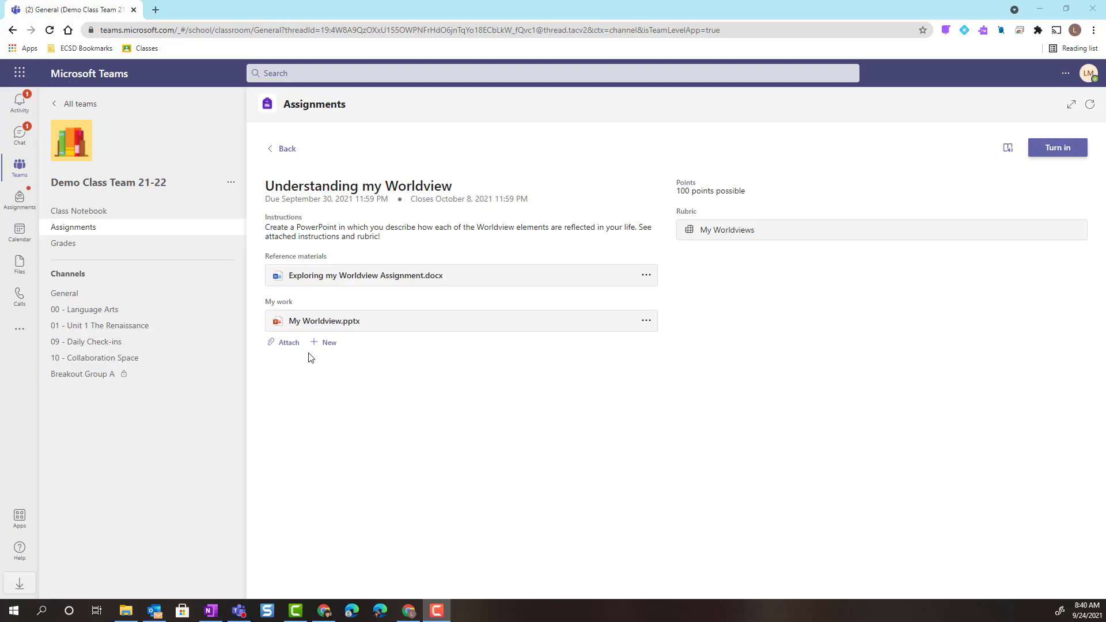
{"action": "left_click", "coordinate": [288, 345]}
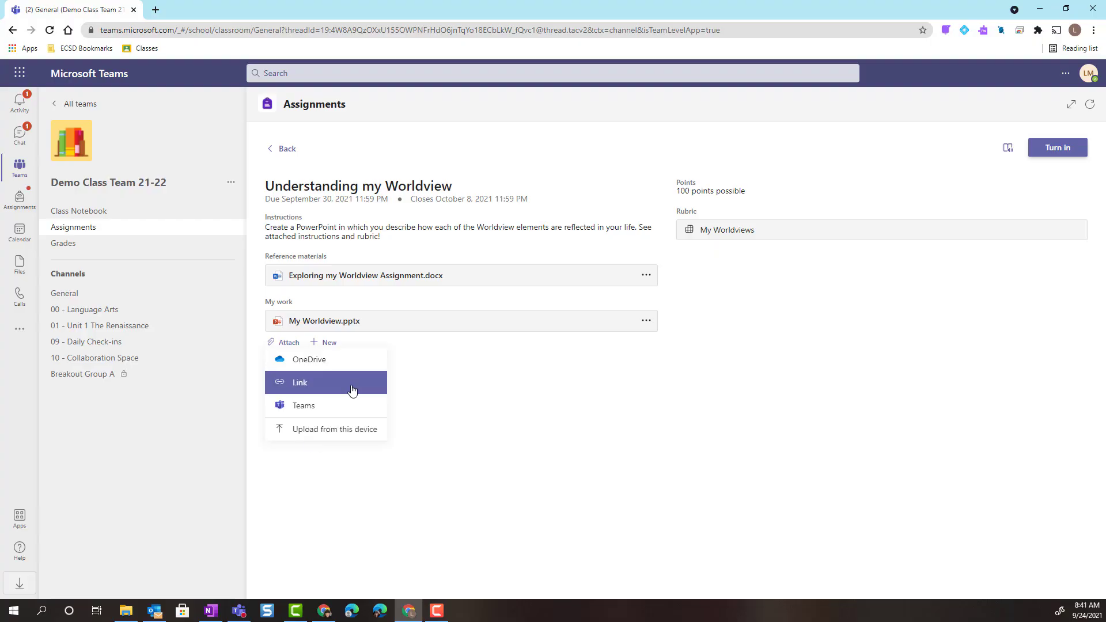
{"action": "left_click", "coordinate": [330, 343]}
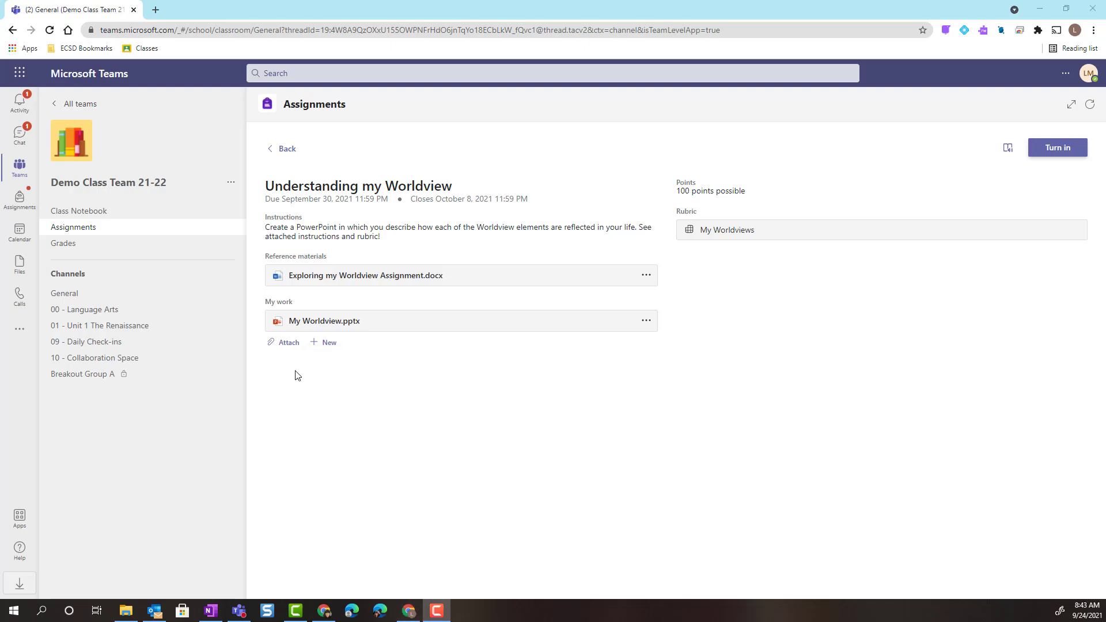
Attach the Understanding My Worldview Student Sample presentation from OneDrive to the assignment's work
{"action": "left_click", "coordinate": [281, 344]}
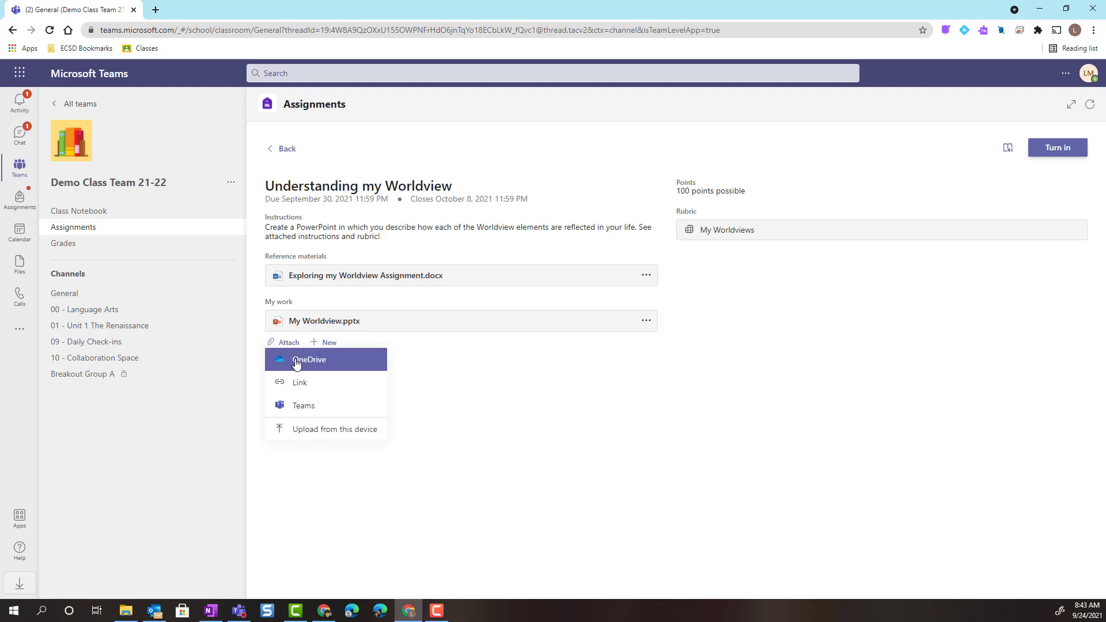
{"action": "left_click", "coordinate": [293, 362]}
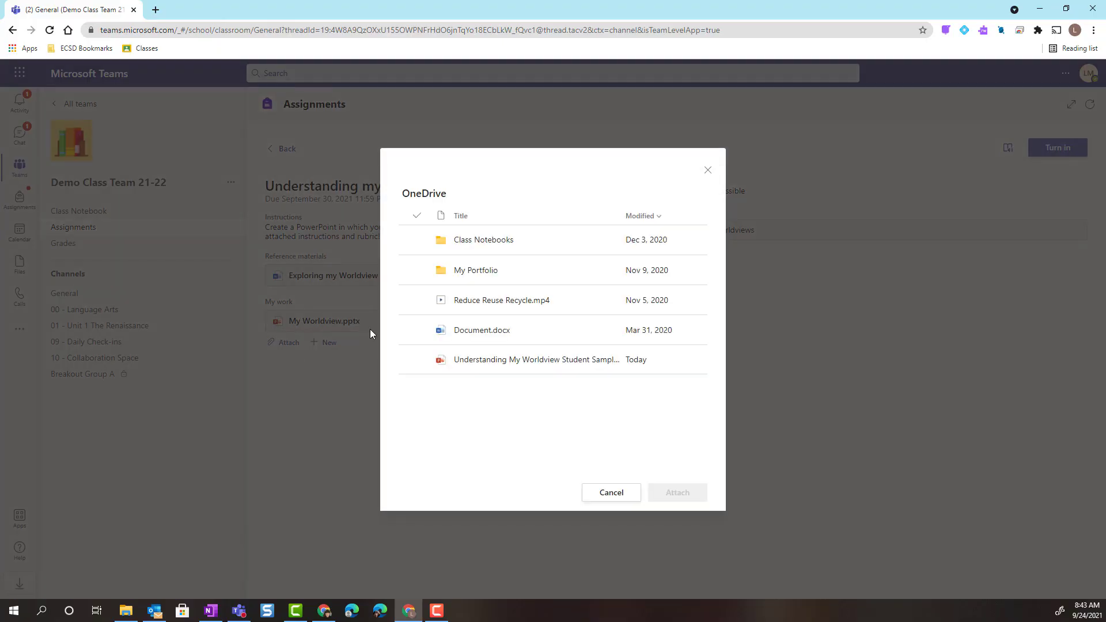
{"action": "left_click", "coordinate": [483, 363]}
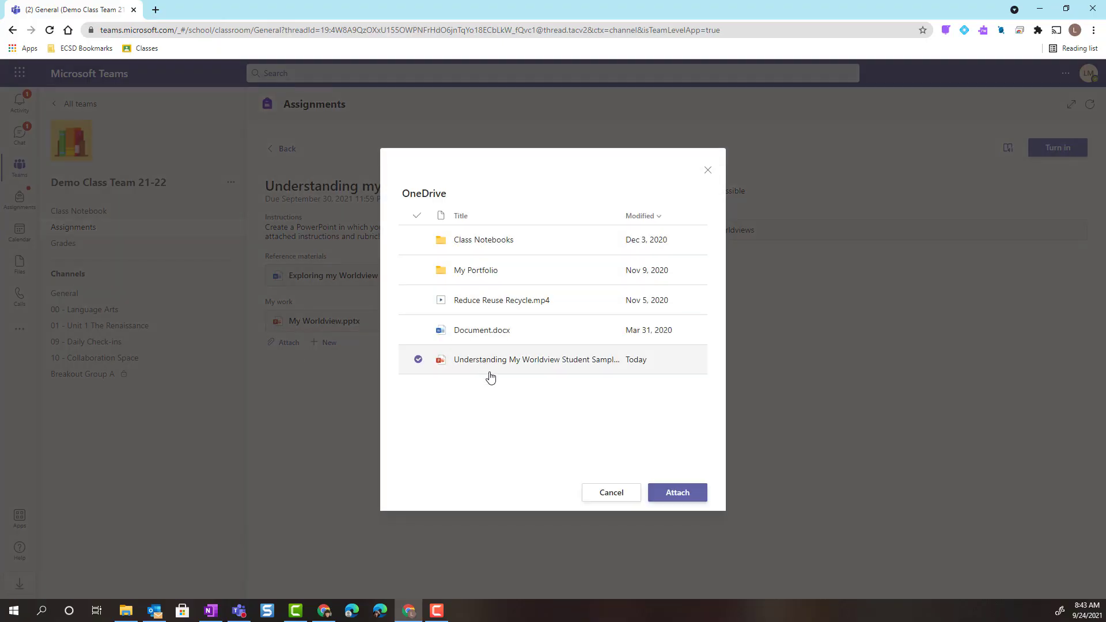
{"action": "left_click", "coordinate": [687, 499]}
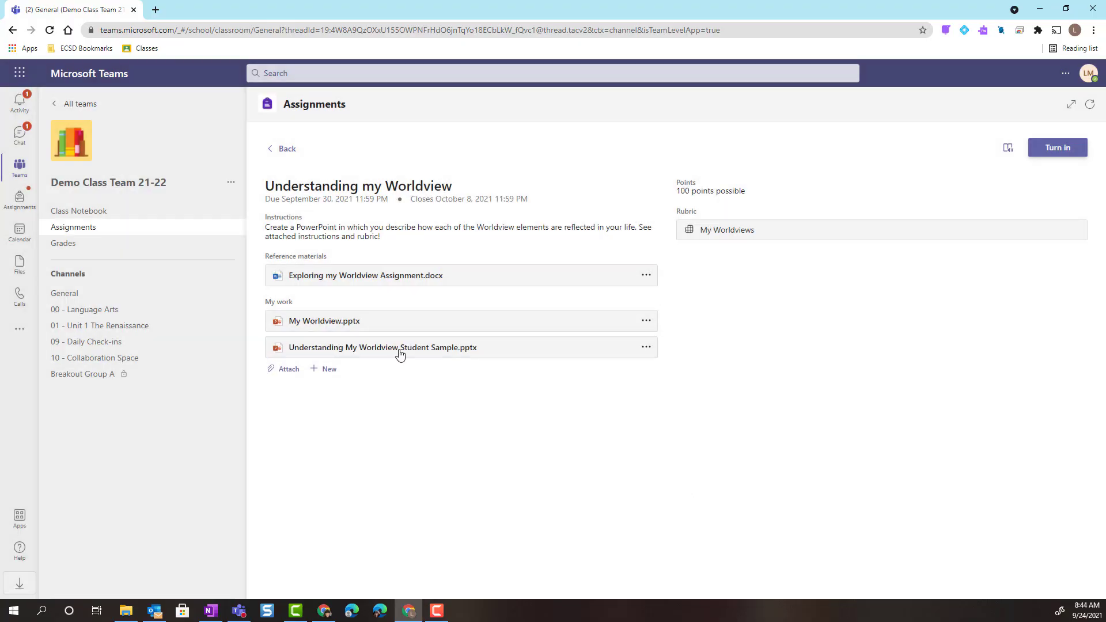
Review the Geography, Time and Society slides of the attached Understanding My Worldview Student Sample.pptx, and close the presentation
{"action": "left_click", "coordinate": [401, 348]}
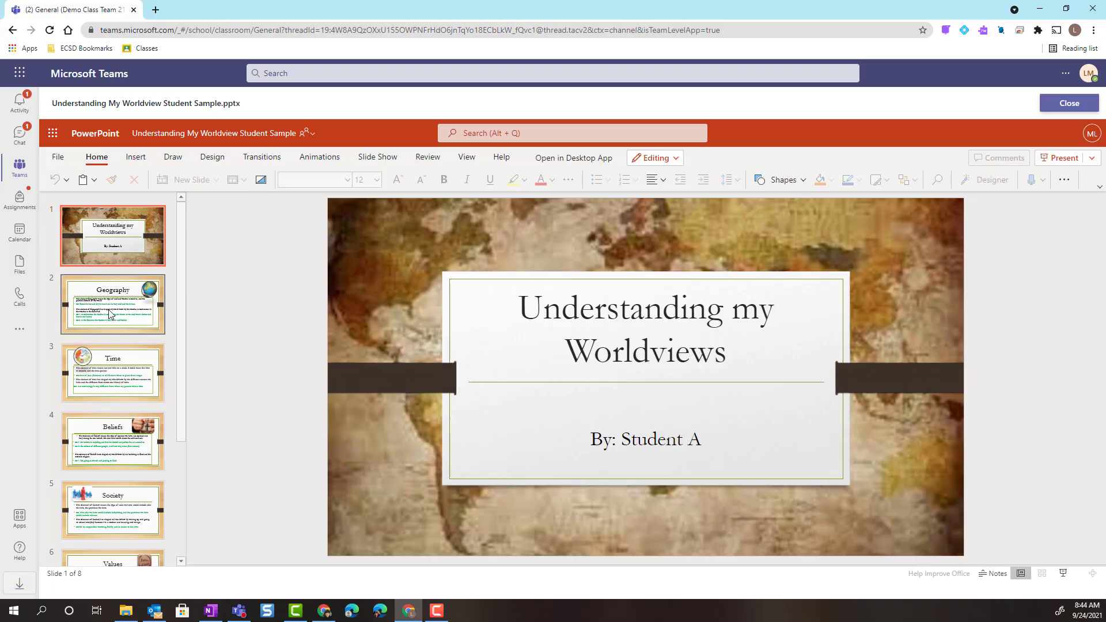
{"action": "scroll", "coordinate": [112, 314], "scroll_direction": "down", "scroll_amount": 1}
{"action": "left_click", "coordinate": [109, 261]}
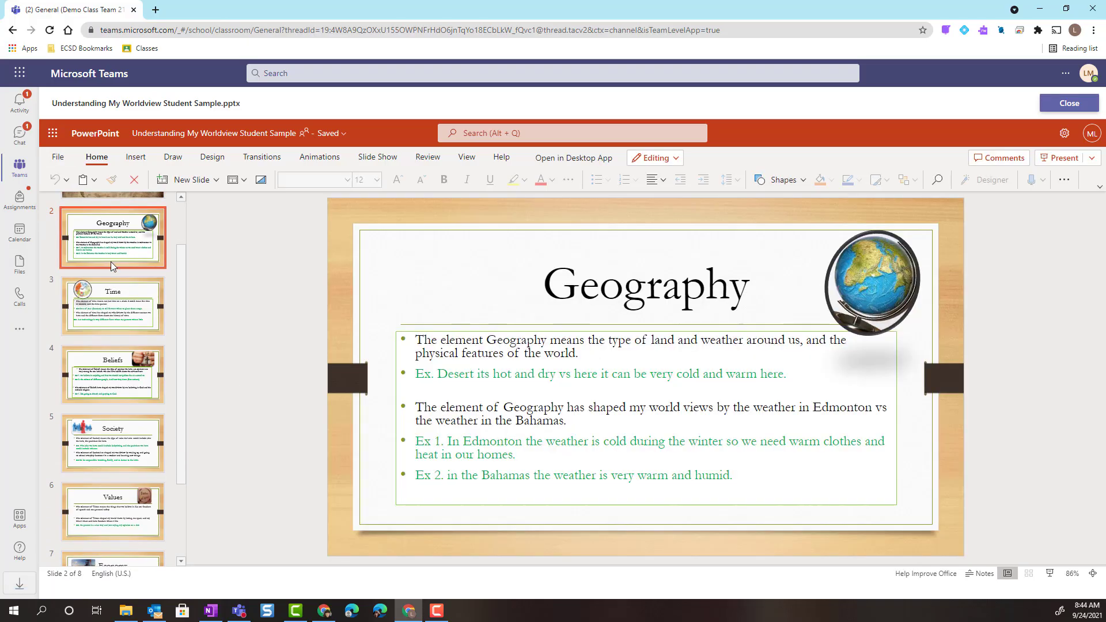
{"action": "scroll", "coordinate": [122, 306], "scroll_direction": "down", "scroll_amount": 1}
{"action": "left_click", "coordinate": [123, 305]}
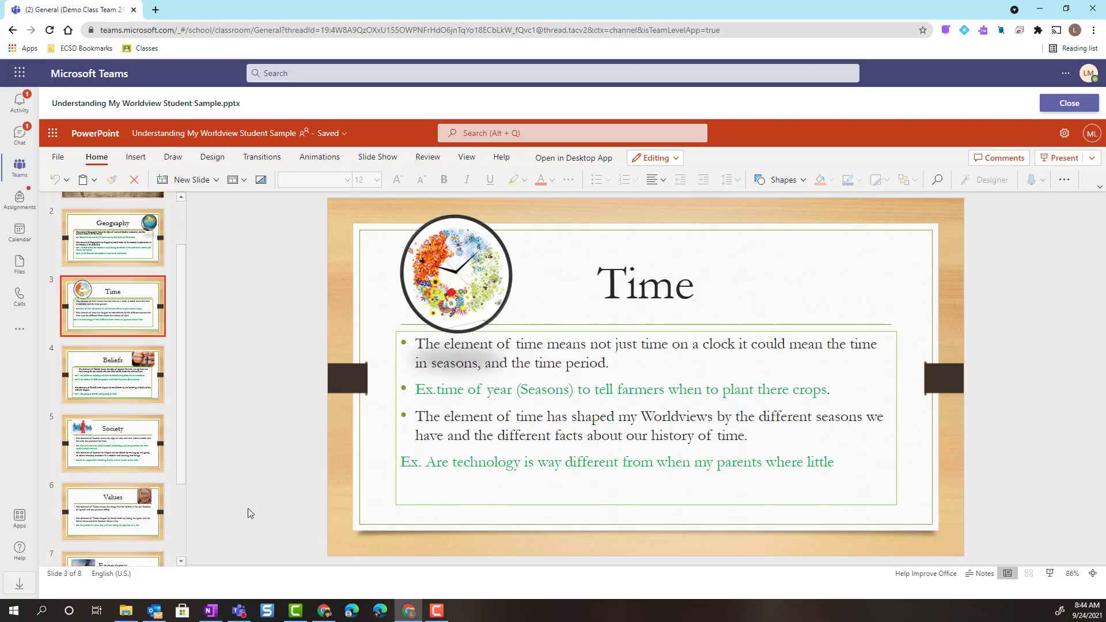
{"action": "left_click", "coordinate": [127, 447]}
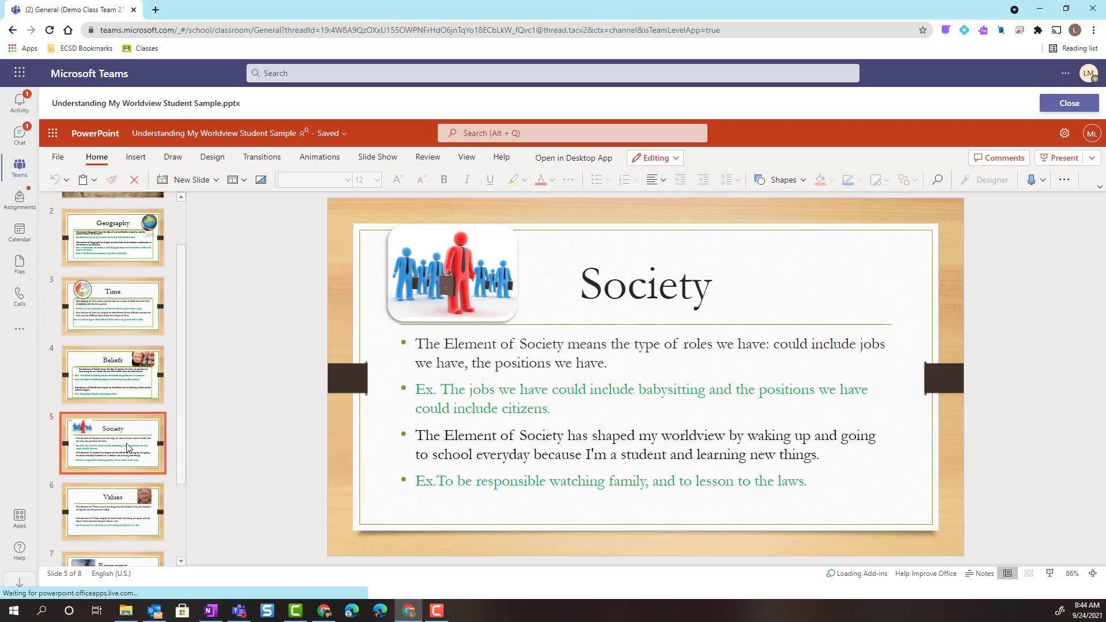
{"action": "scroll", "coordinate": [127, 449], "scroll_direction": "down", "scroll_amount": 5}
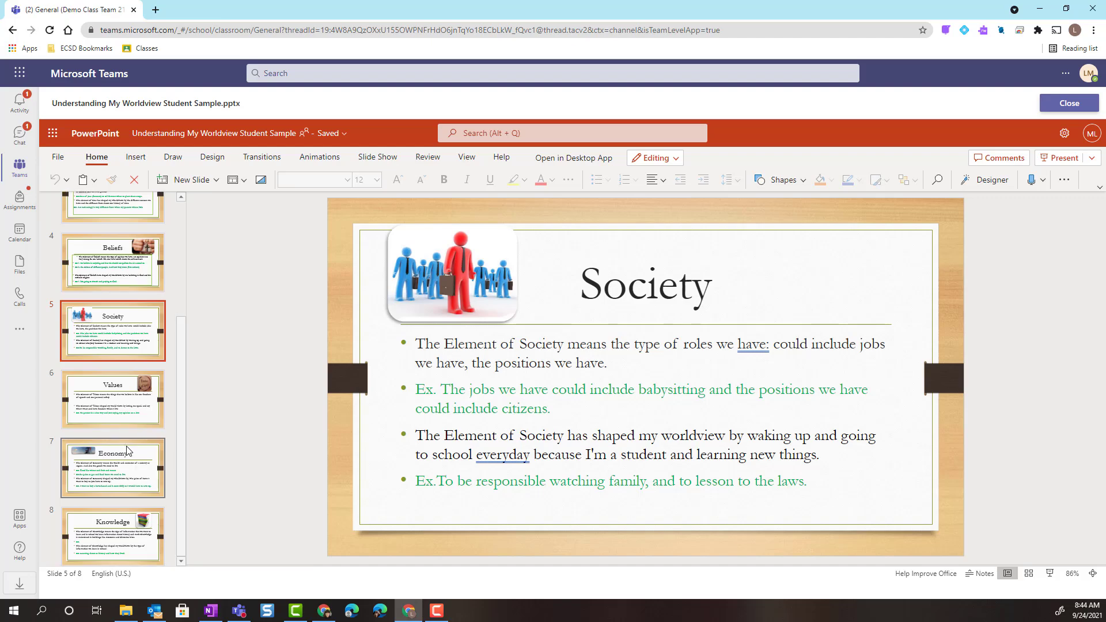
{"action": "left_click", "coordinate": [1070, 103]}
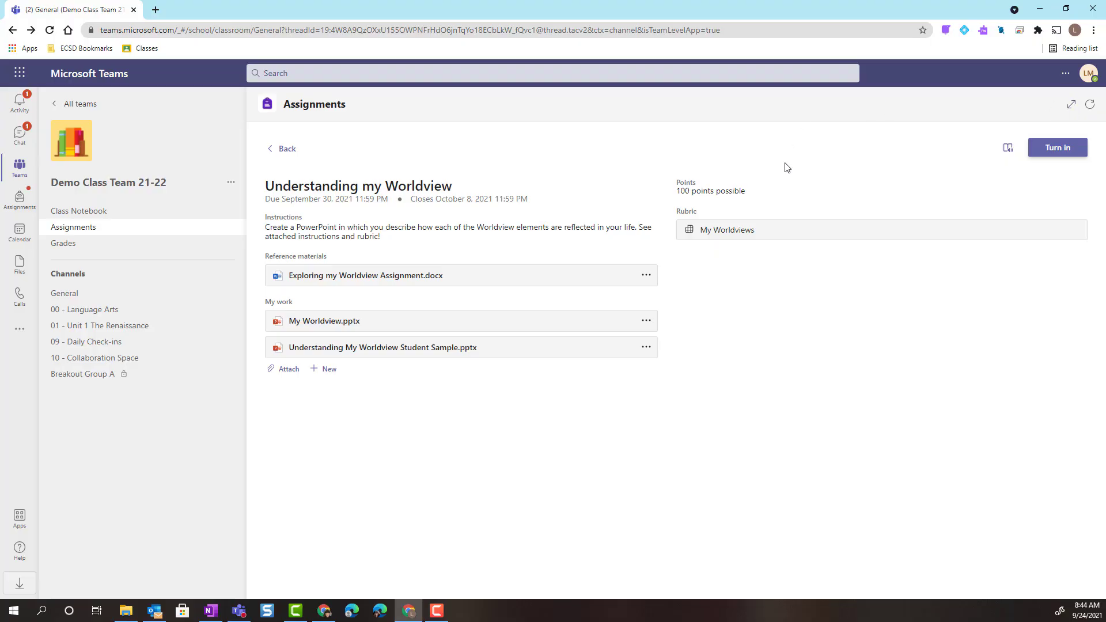
Turn in the Understanding my Worldview assignment and return to the list of completed assignments
{"action": "left_click", "coordinate": [1059, 149]}
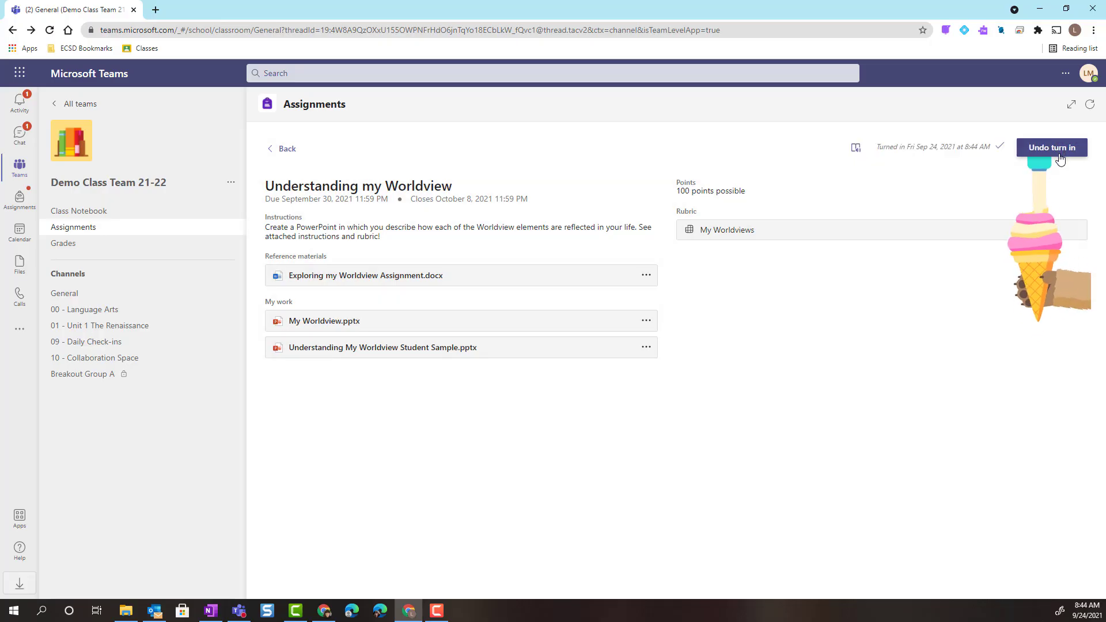
{"action": "left_click", "coordinate": [282, 151]}
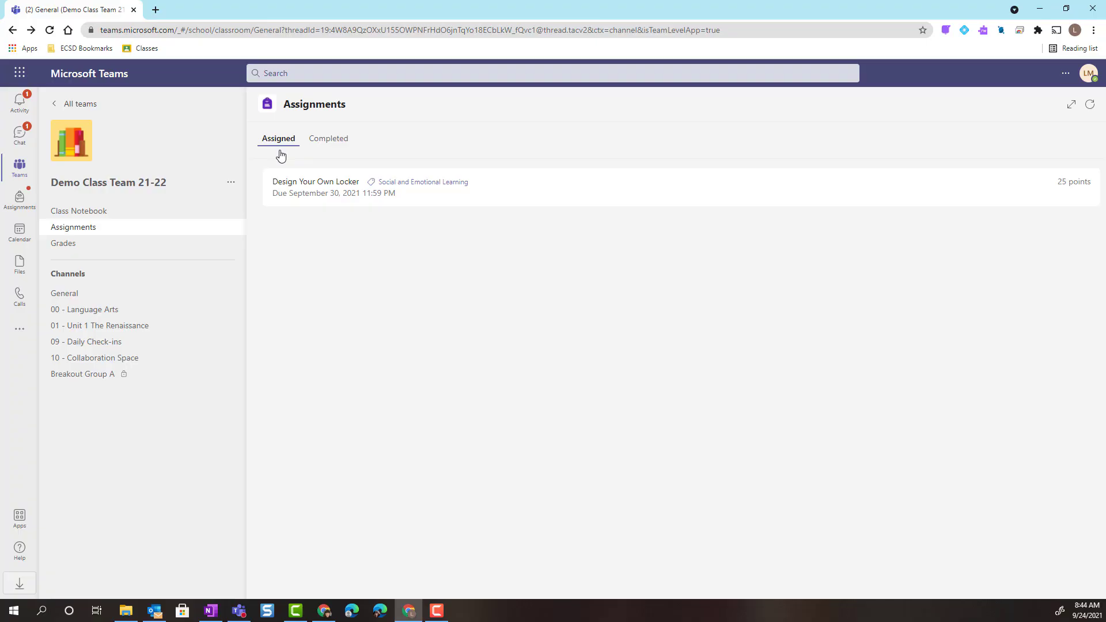
{"action": "left_click", "coordinate": [322, 140]}
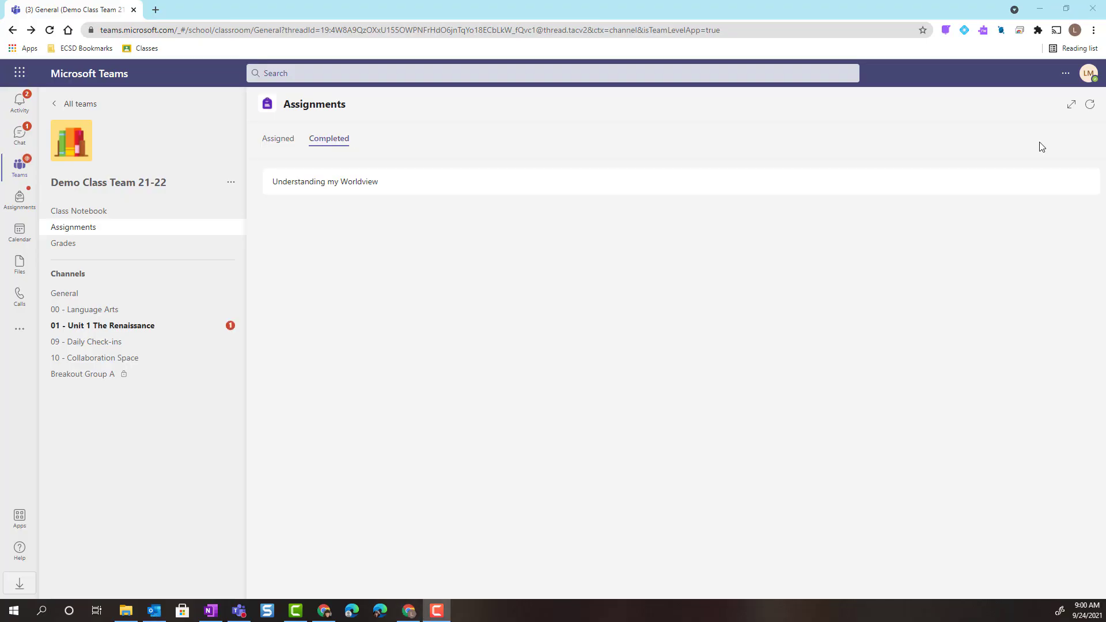
Open the completed Understanding my Worldview assignment and undo its turn-in
{"action": "left_click", "coordinate": [373, 183]}
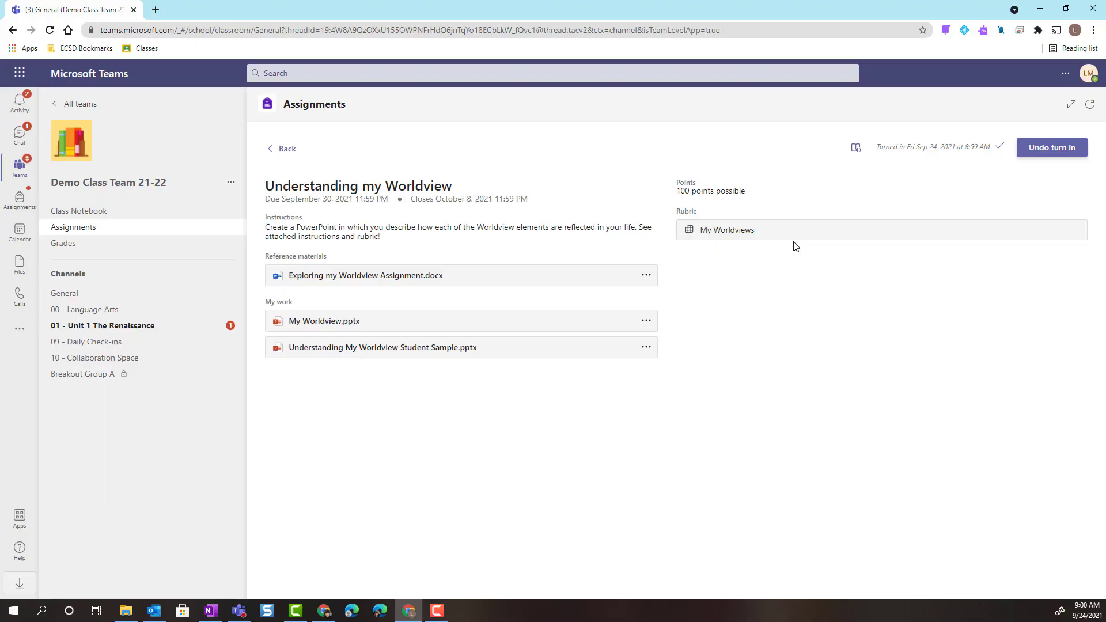
{"action": "left_click", "coordinate": [1048, 151]}
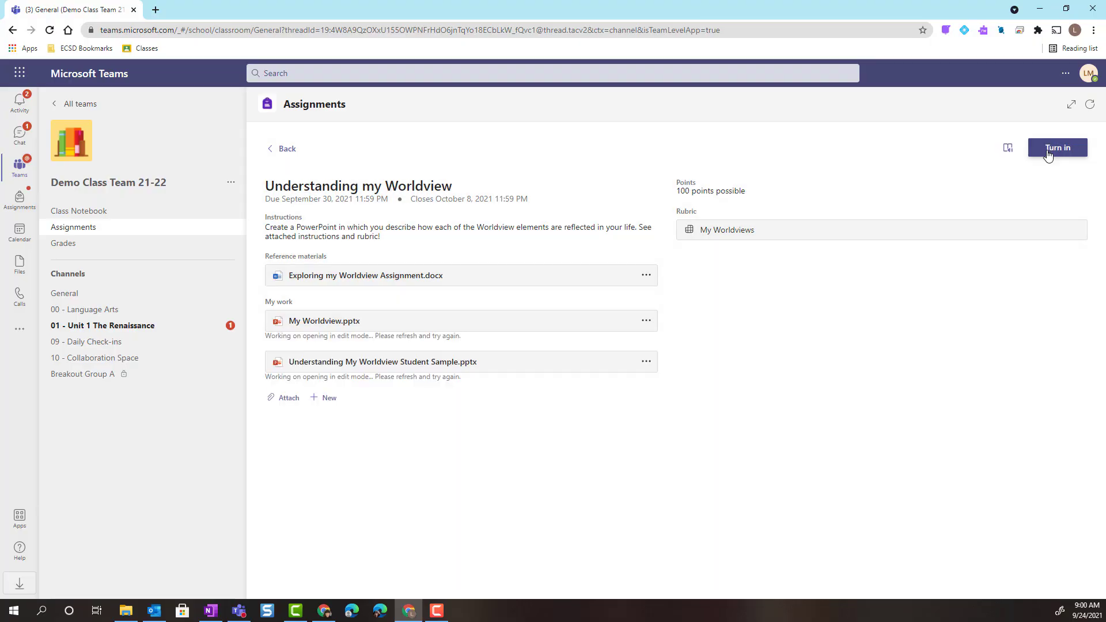